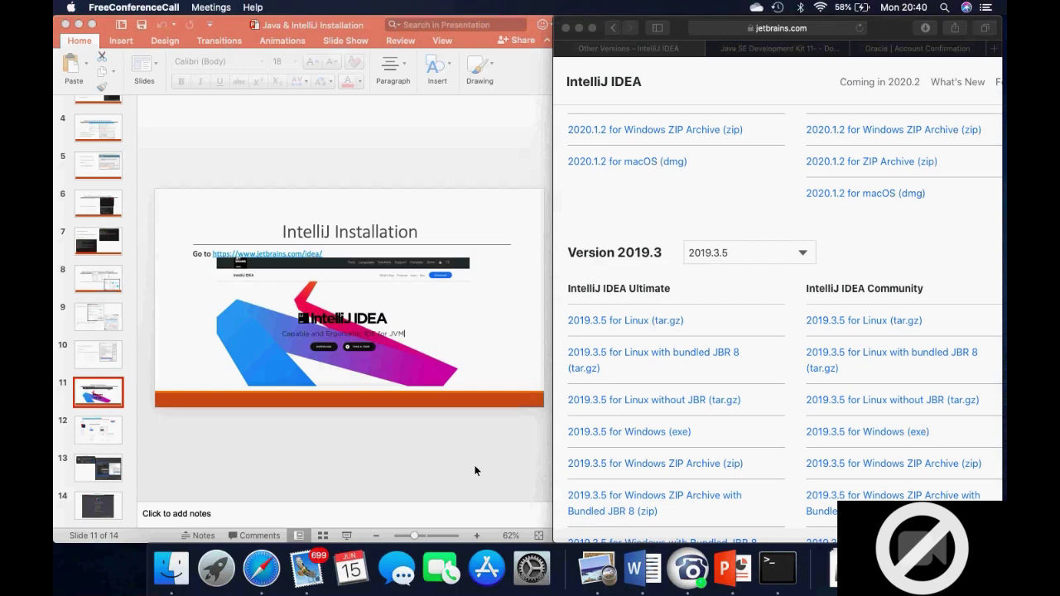
Examine the IntelliJ IDEA 2019.3.5 Ultimate and Community downloads for Linux, Windows and macOS on the JetBrains Other Versions page
{"action": "left_click", "coordinate": [877, 245]}
{"action": "left_click", "coordinate": [162, 322]}
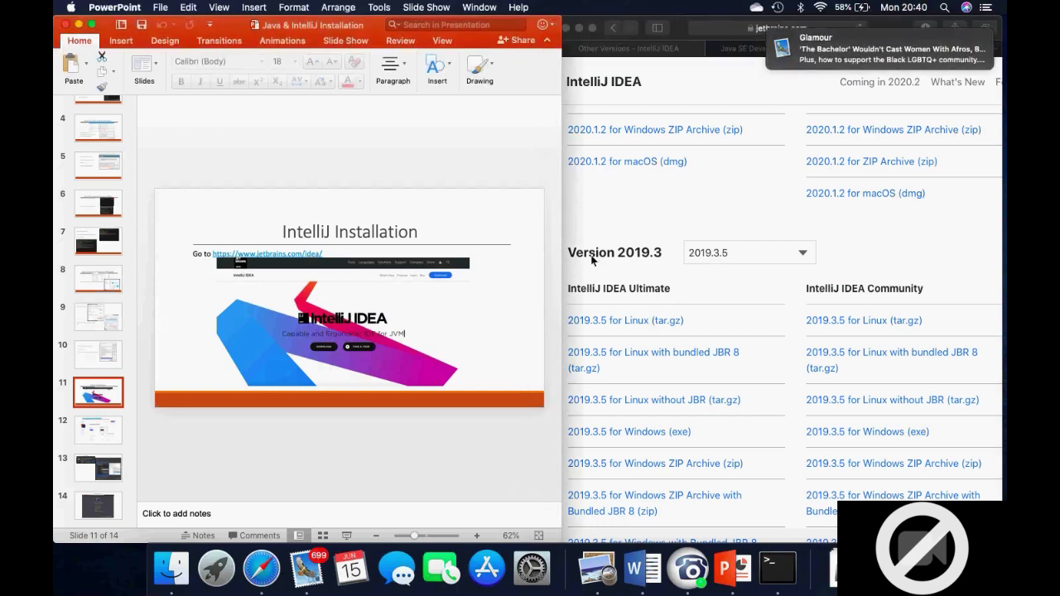
{"action": "left_click", "coordinate": [611, 211]}
{"action": "scroll", "coordinate": [608, 343], "scroll_direction": "down", "scroll_amount": 2}
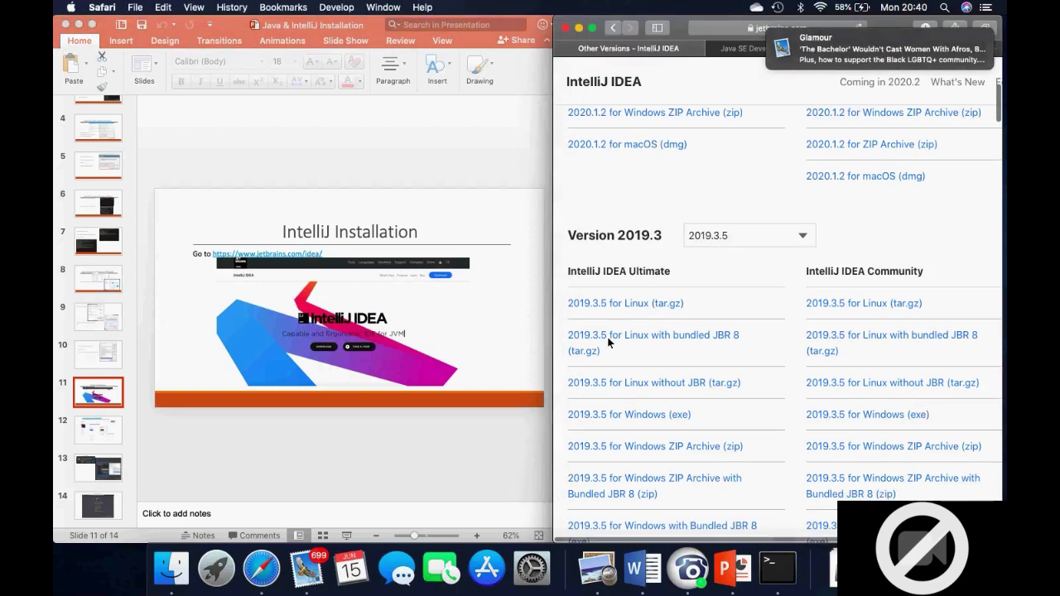
{"action": "scroll", "coordinate": [608, 343], "scroll_direction": "down", "scroll_amount": 4}
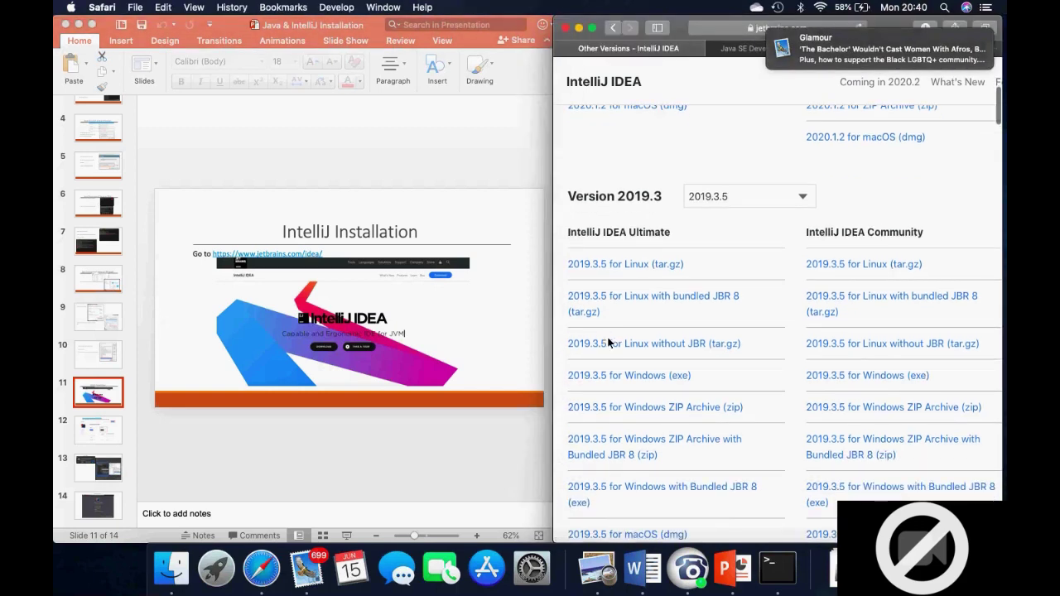
{"action": "scroll", "coordinate": [608, 343], "scroll_direction": "down", "scroll_amount": 2}
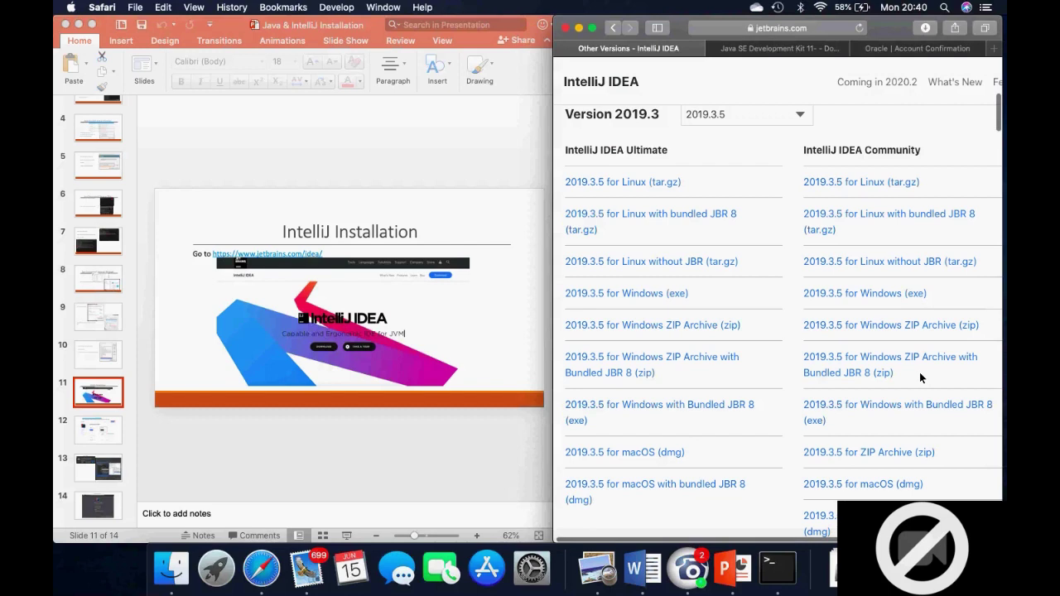
{"action": "scroll", "coordinate": [921, 377], "scroll_direction": "down", "scroll_amount": 3}
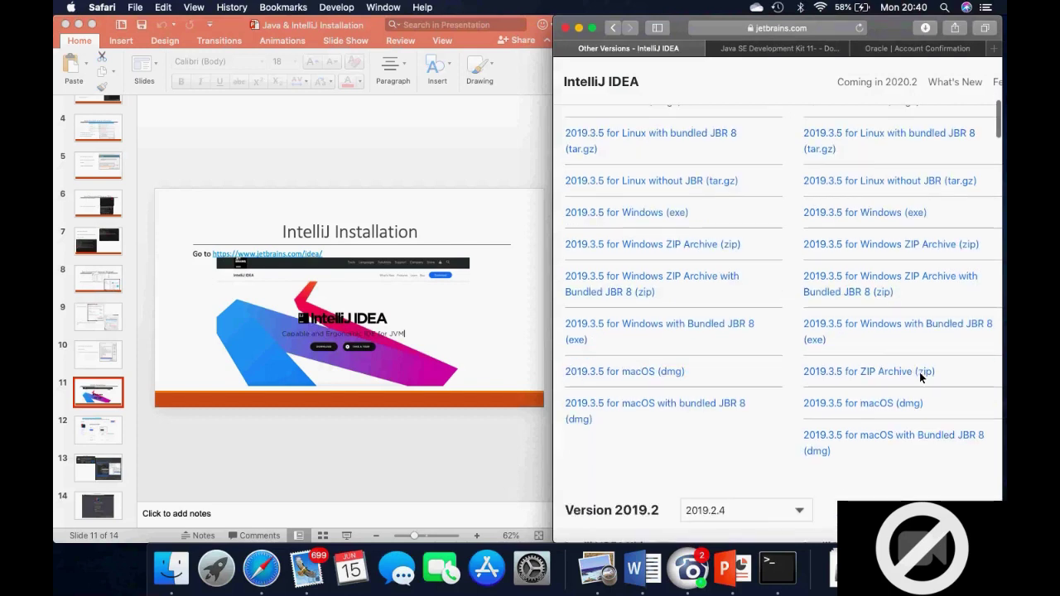
{"action": "scroll", "coordinate": [920, 373], "scroll_direction": "down", "scroll_amount": 1}
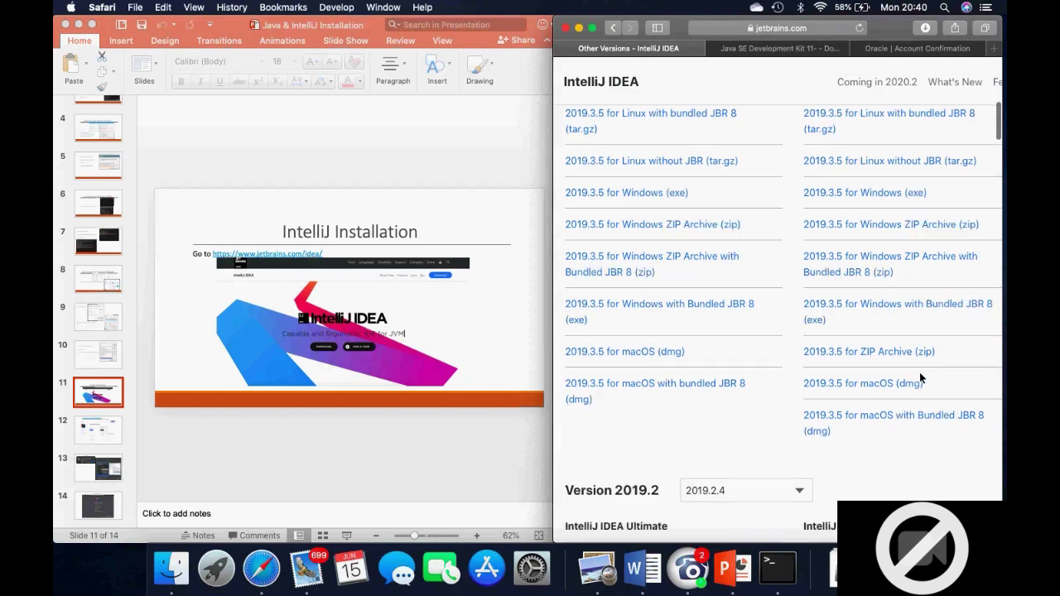
{"action": "scroll", "coordinate": [920, 377], "scroll_direction": "down", "scroll_amount": 1}
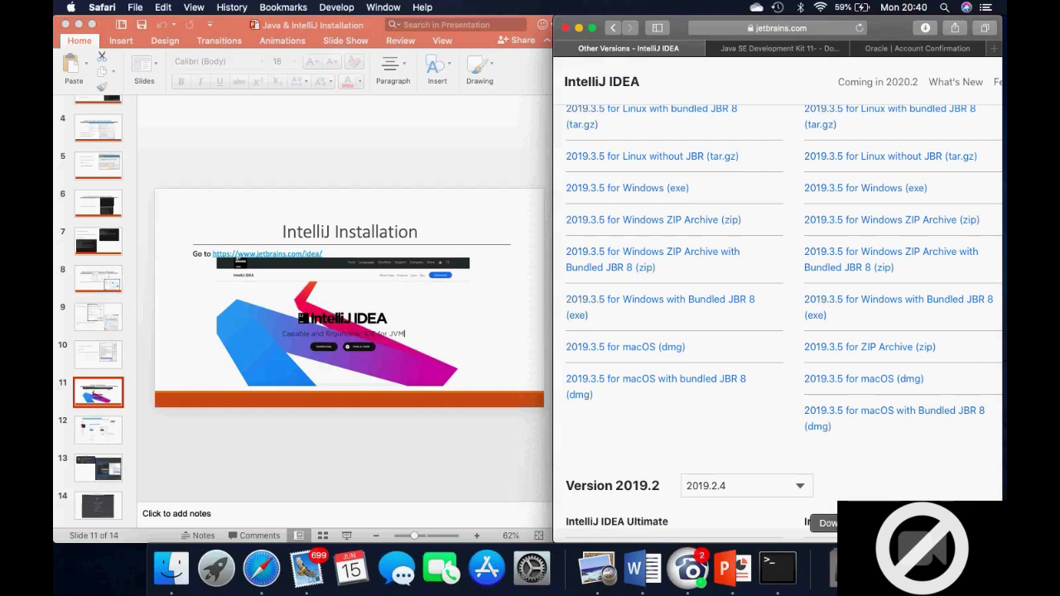
Open the disk image ideaIC-2019.3.5.dmg from the Downloads folder
{"action": "left_click", "coordinate": [836, 569]}
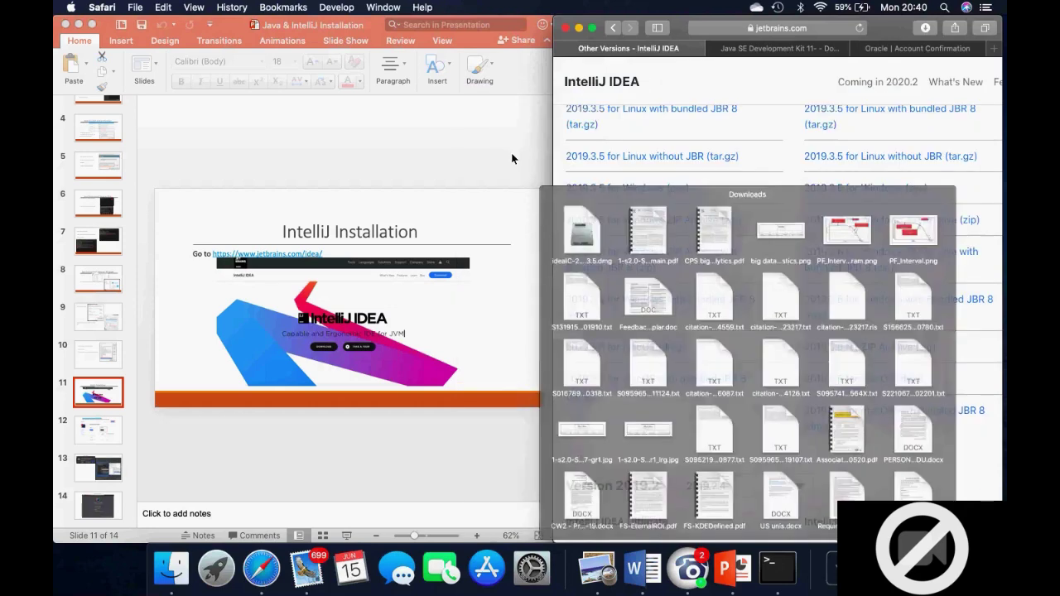
{"action": "left_click", "coordinate": [512, 155]}
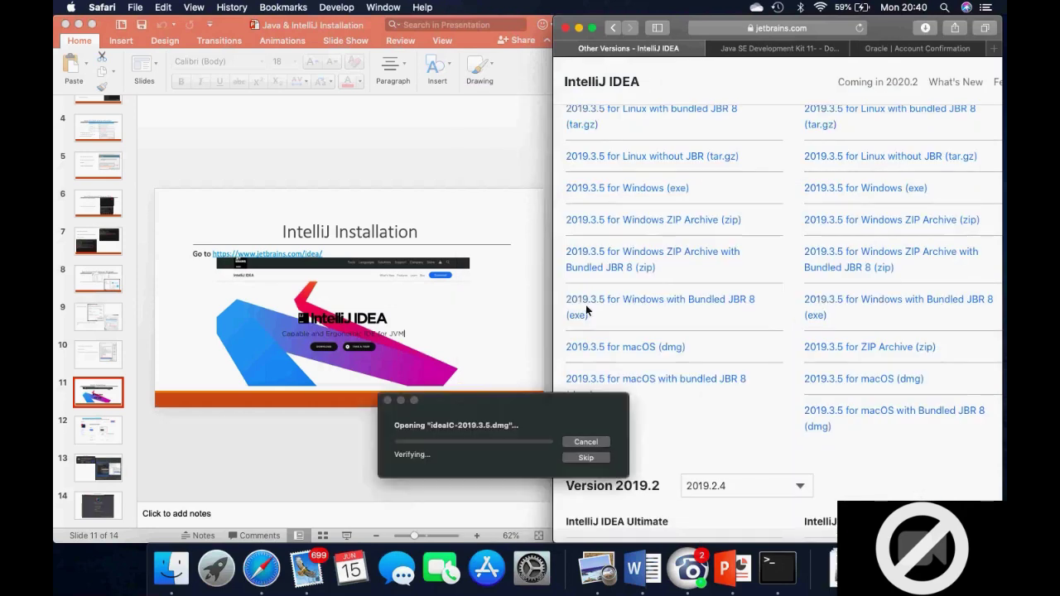
{"action": "left_click_drag", "start_coordinate": [536, 364], "coordinate": [550, 289]}
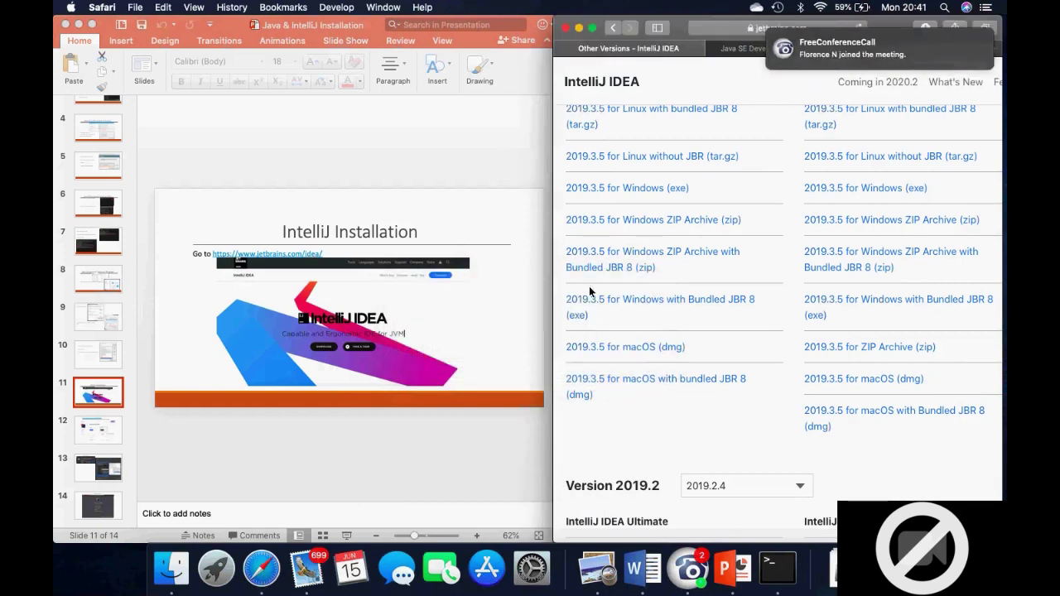
{"action": "left_click", "coordinate": [834, 565]}
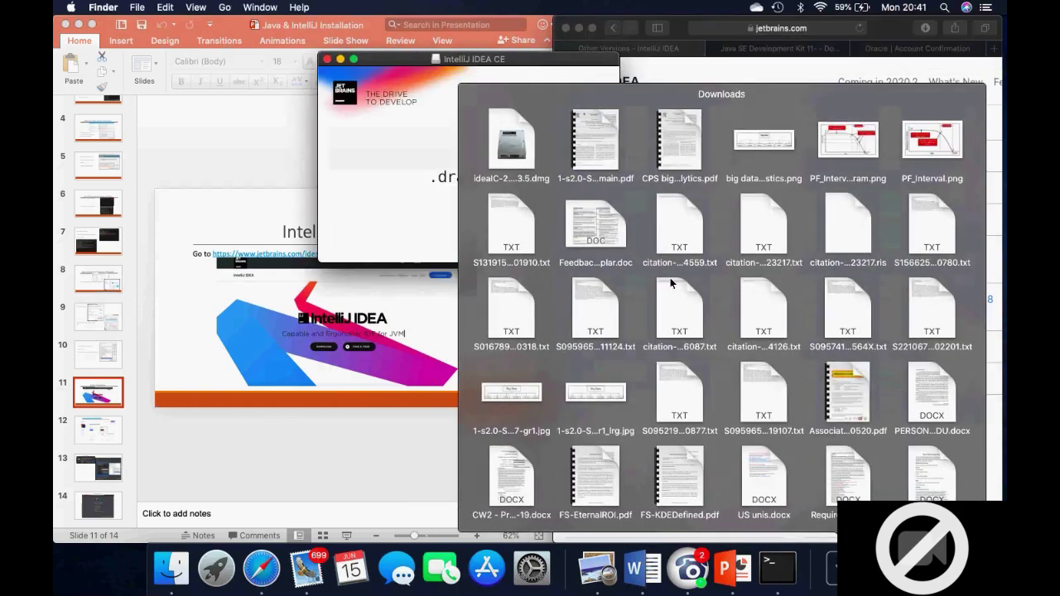
{"action": "scroll", "coordinate": [671, 283], "scroll_direction": "down", "scroll_amount": 2}
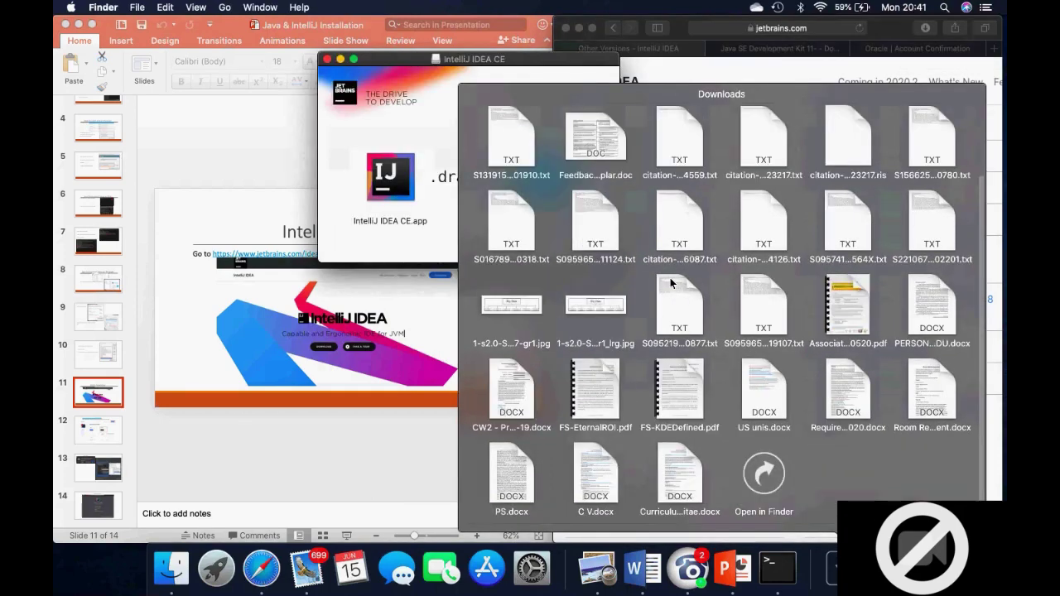
{"action": "left_click", "coordinate": [372, 250]}
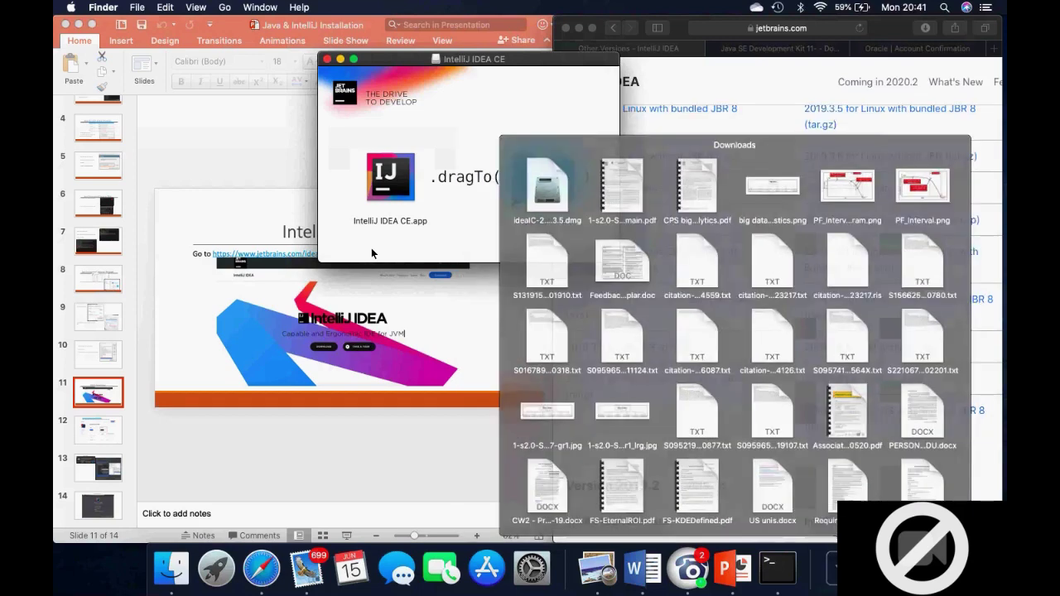
Install IntelliJ IDEA CE.app by copying it from the disk image to the Applications folder
{"action": "left_click", "coordinate": [394, 185]}
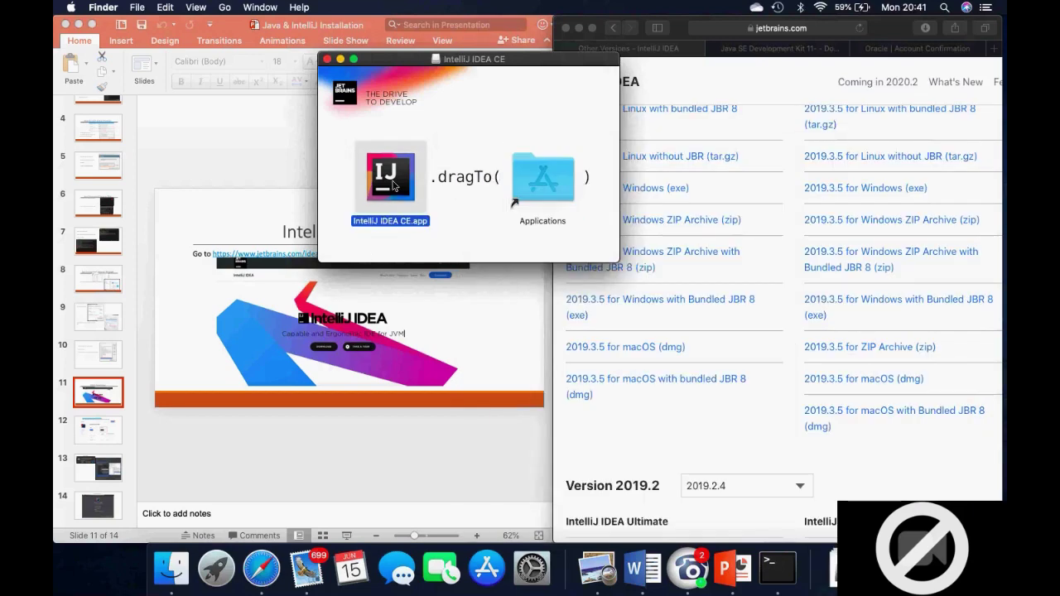
{"action": "left_click_drag", "start_coordinate": [394, 185], "coordinate": [543, 178]}
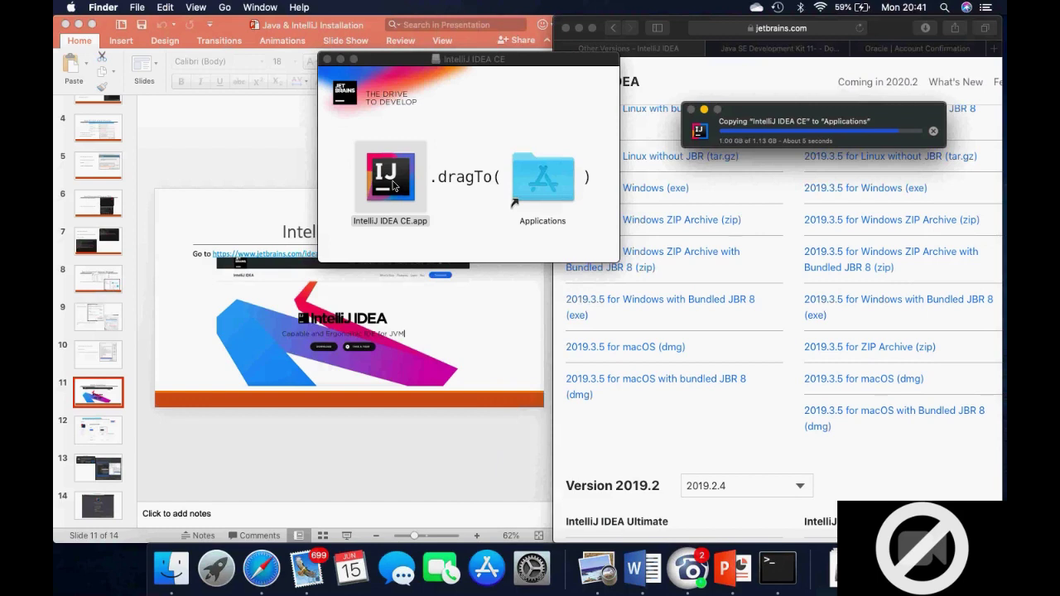
{"action": "key", "text": "XF86AudioRaiseVolume"}
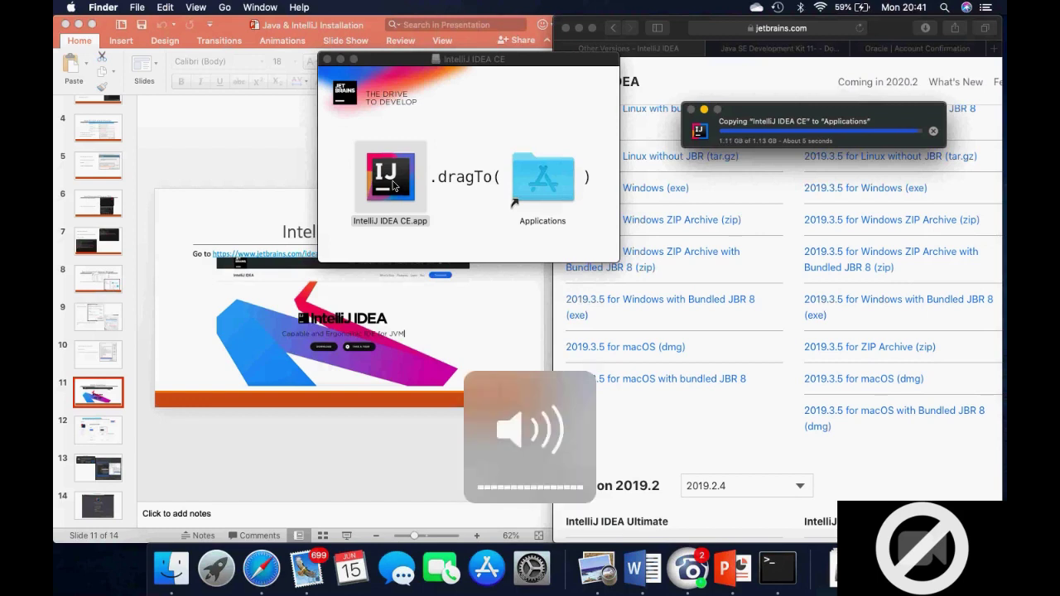
Launch IntelliJ IDEA CE.app from the disk image window and move its verification window beneath that window
{"action": "left_click", "coordinate": [394, 184]}
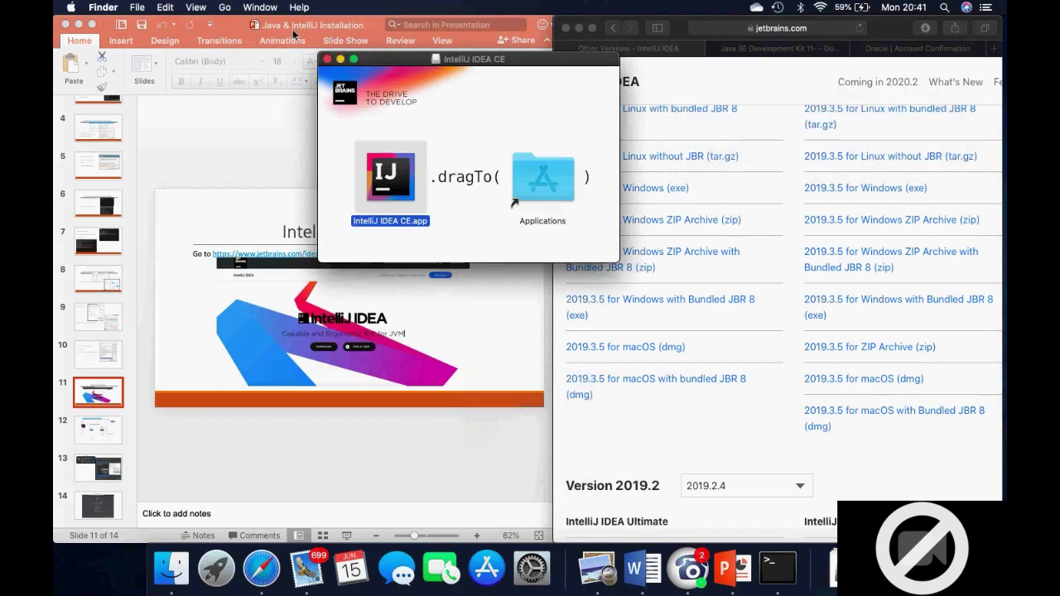
{"action": "left_click", "coordinate": [398, 185]}
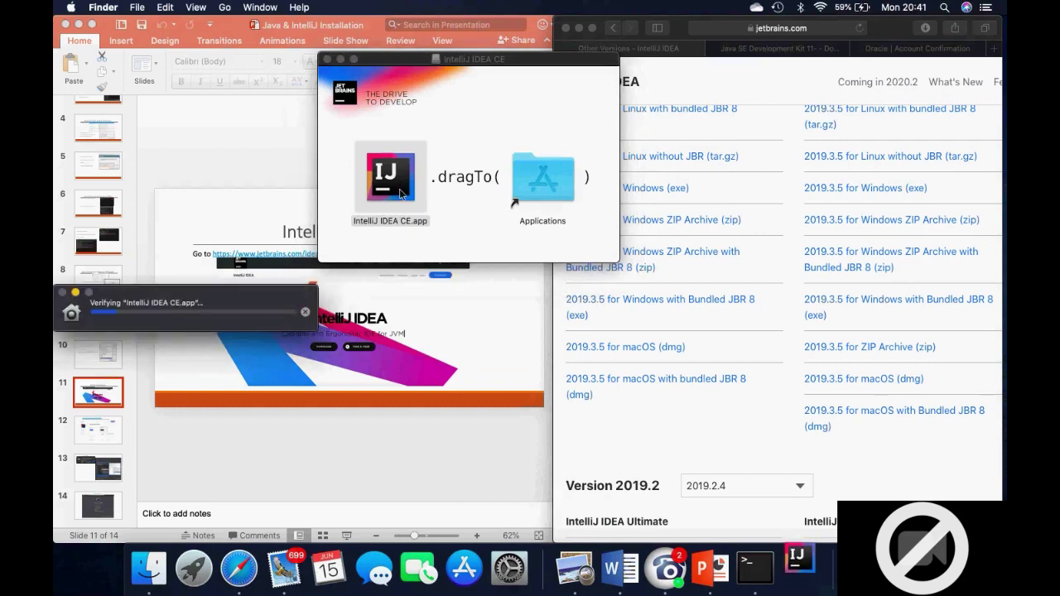
{"action": "left_click_drag", "start_coordinate": [208, 298], "coordinate": [407, 280]}
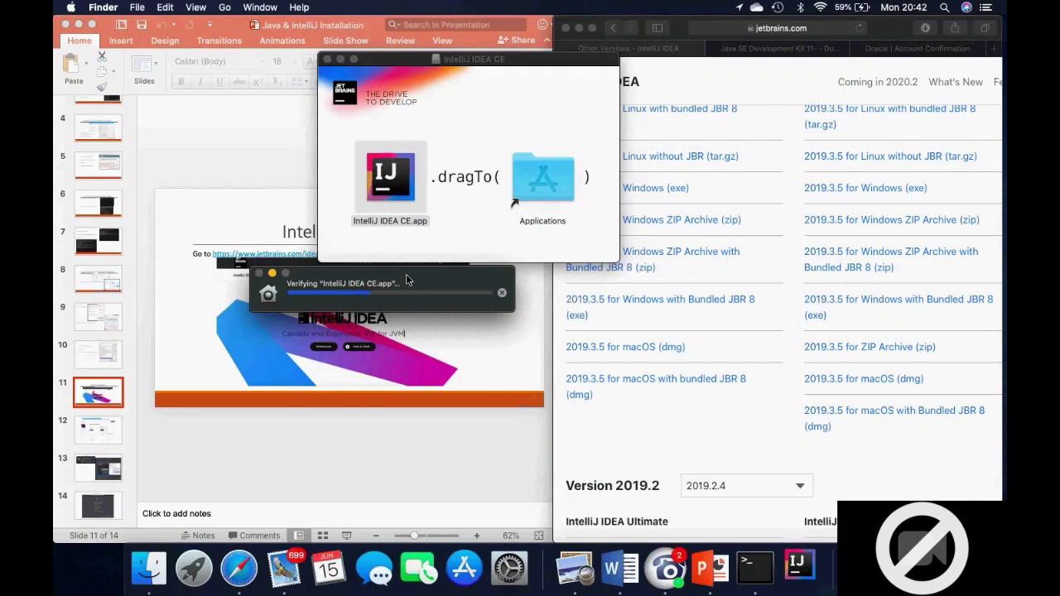
{"action": "left_click", "coordinate": [667, 570]}
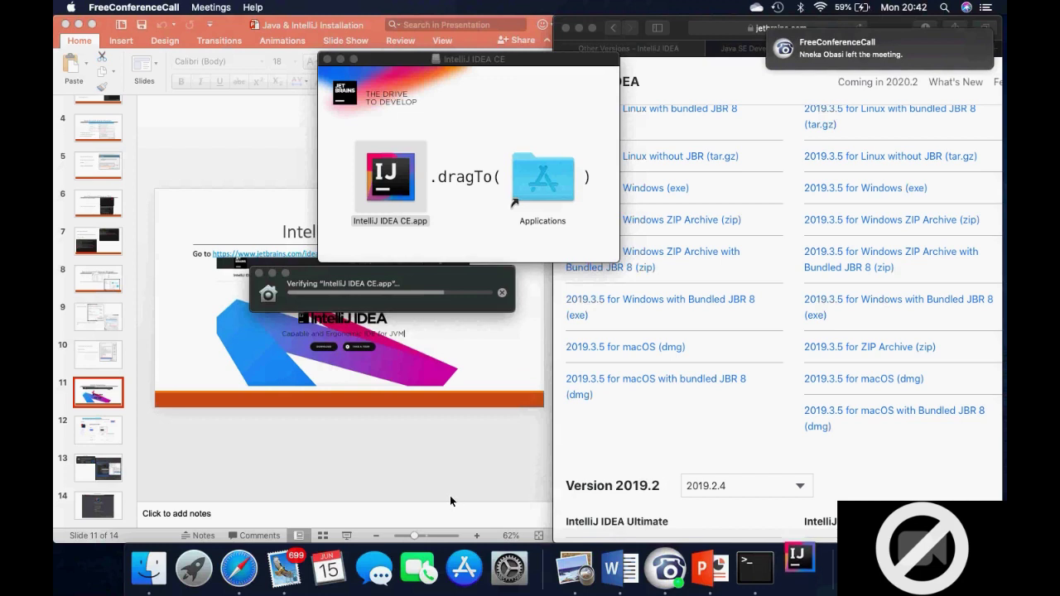
{"action": "left_click", "coordinate": [197, 352]}
{"action": "left_click", "coordinate": [388, 303]}
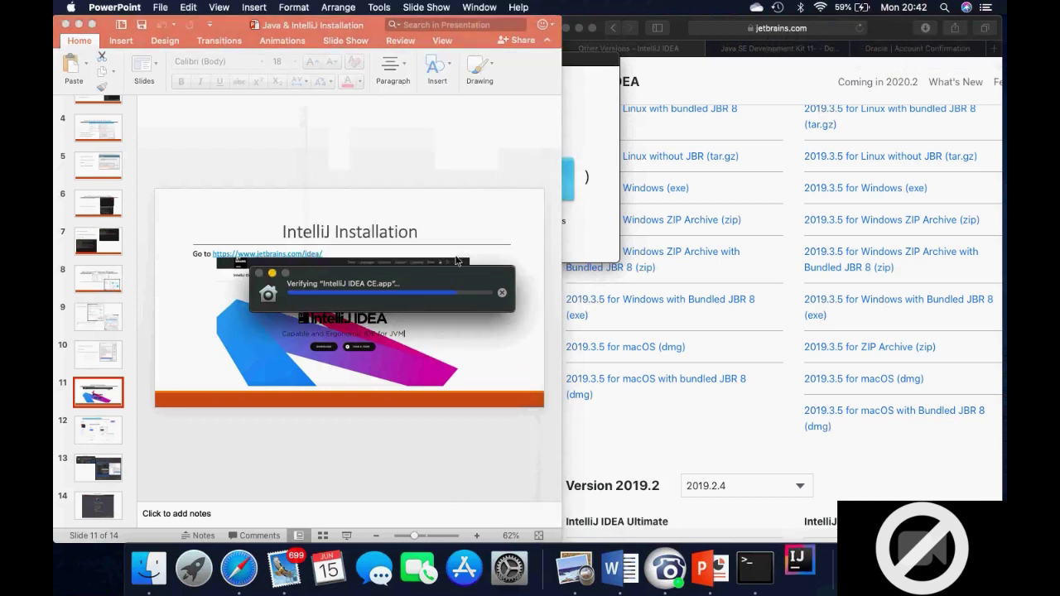
{"action": "left_click", "coordinate": [909, 240]}
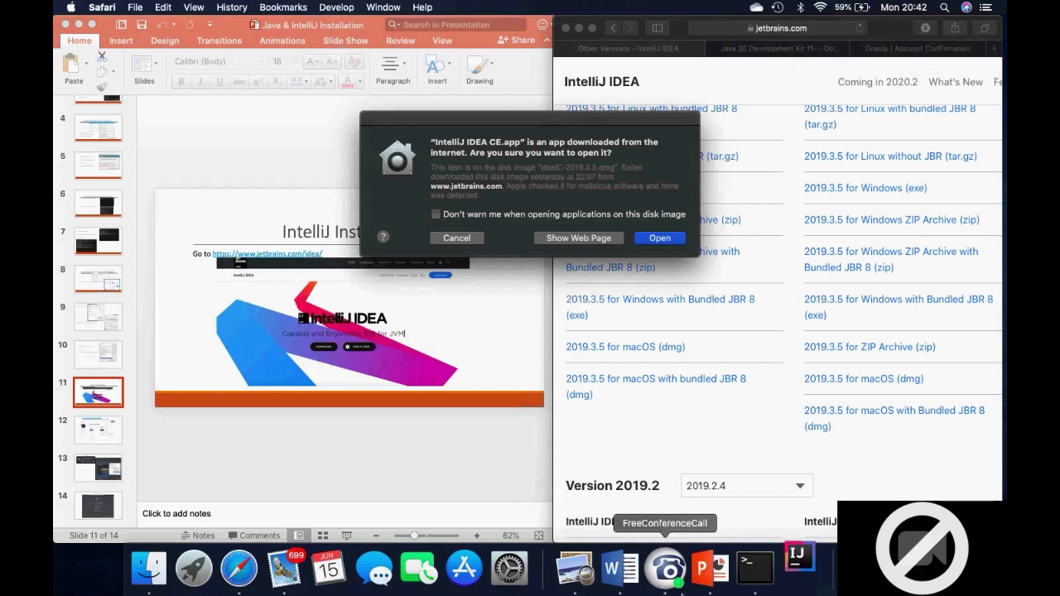
{"action": "left_click", "coordinate": [669, 582]}
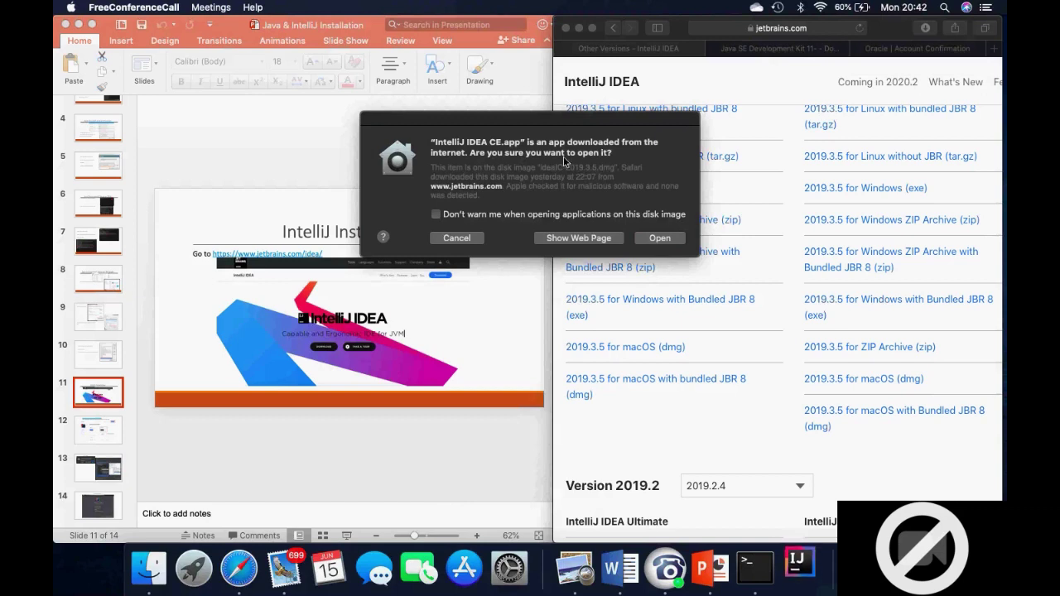
{"action": "left_click", "coordinate": [829, 202]}
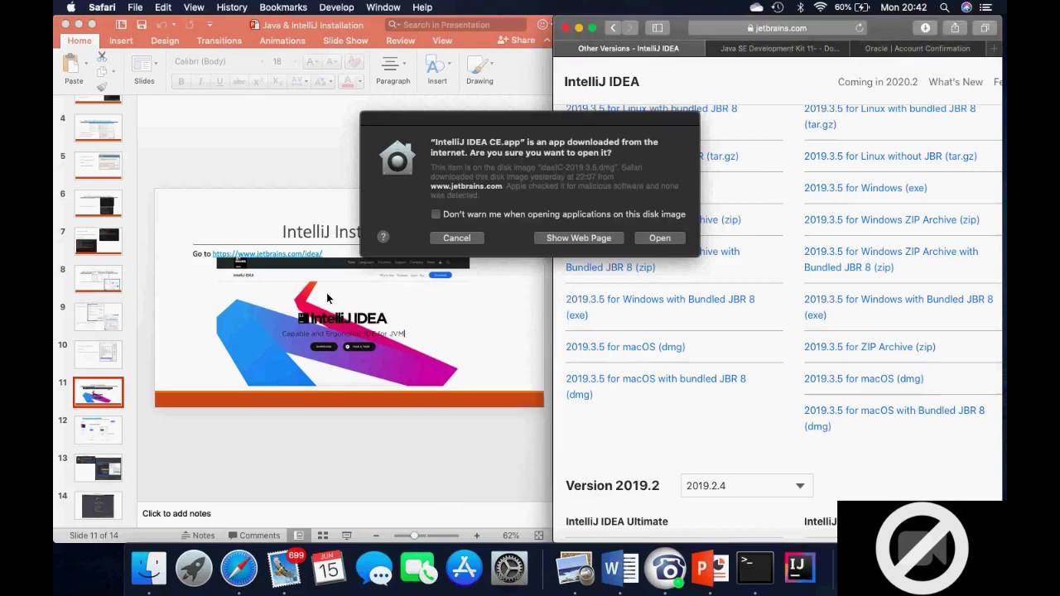
{"action": "left_click", "coordinate": [160, 289]}
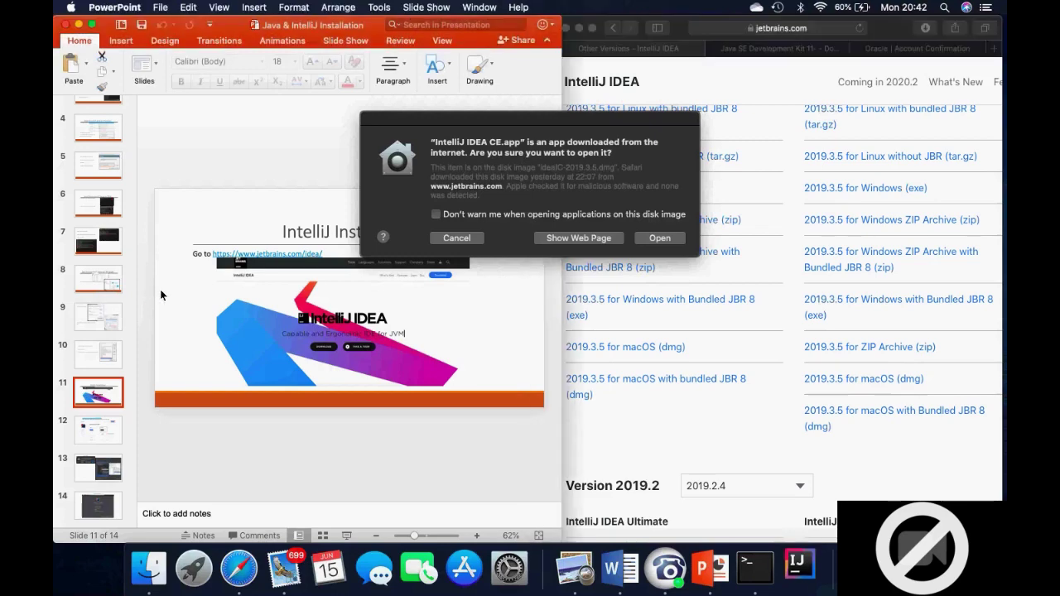
Confirm opening the downloaded IntelliJ IDEA CE app and decline its notifications
{"action": "left_click", "coordinate": [659, 238]}
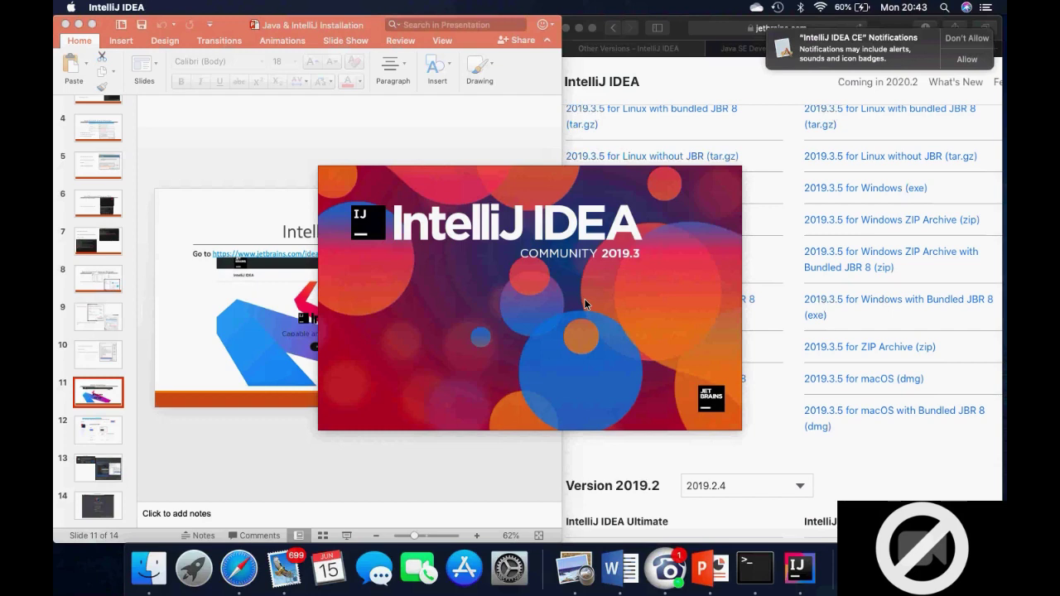
{"action": "left_click", "coordinate": [962, 42]}
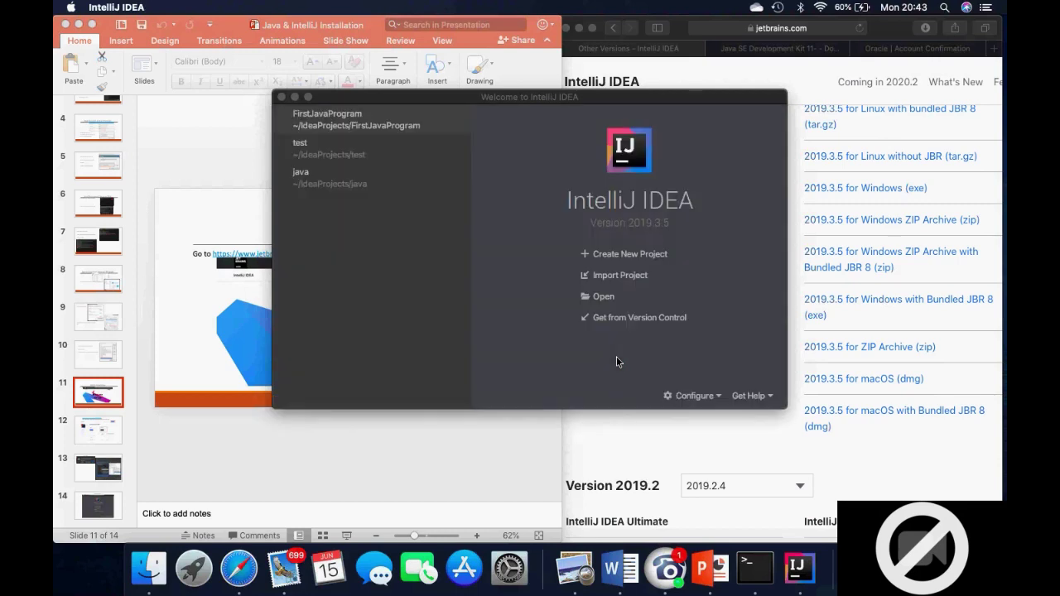
{"action": "left_click", "coordinate": [719, 395]}
{"action": "left_click", "coordinate": [717, 395]}
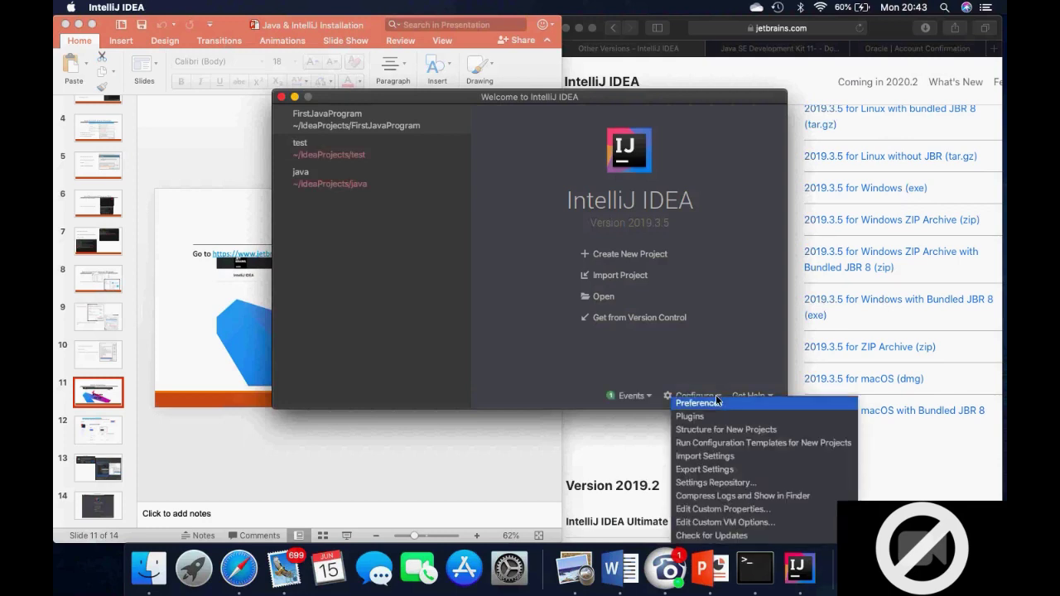
{"action": "left_click", "coordinate": [698, 346]}
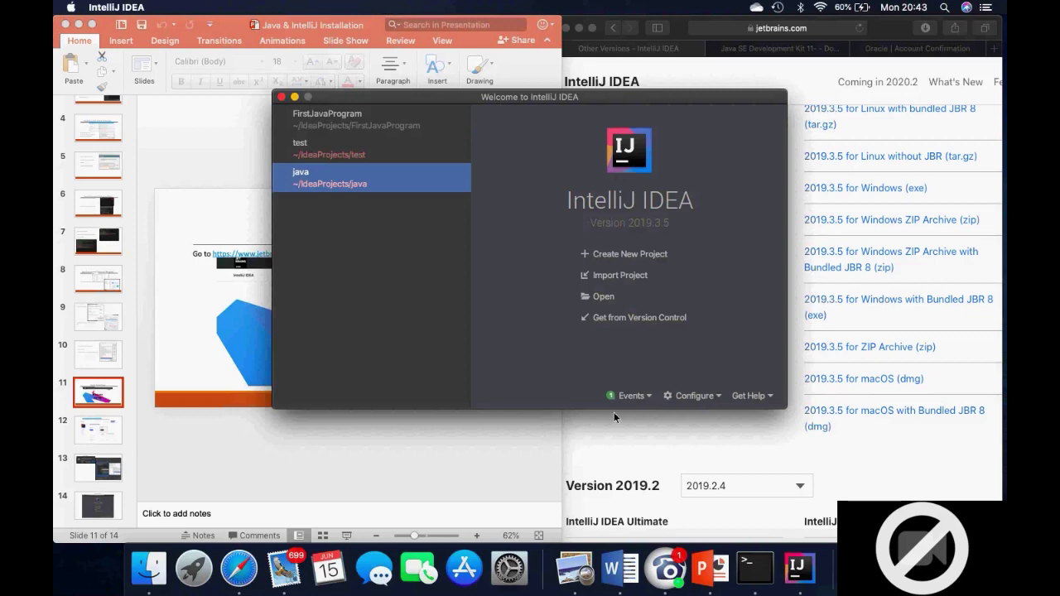
Switch to the PowerPoint presentation and show slide 13, which covers opening the app and choosing the UI theme
{"action": "left_click", "coordinate": [378, 479]}
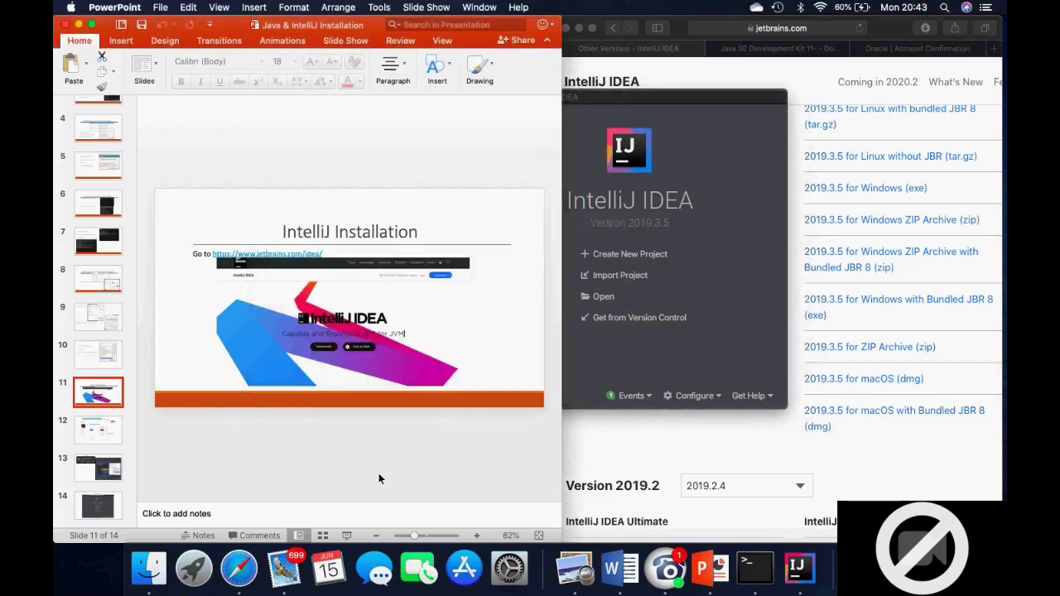
{"action": "left_click", "coordinate": [101, 469]}
{"action": "scroll", "coordinate": [101, 464], "scroll_direction": "up", "scroll_amount": 1}
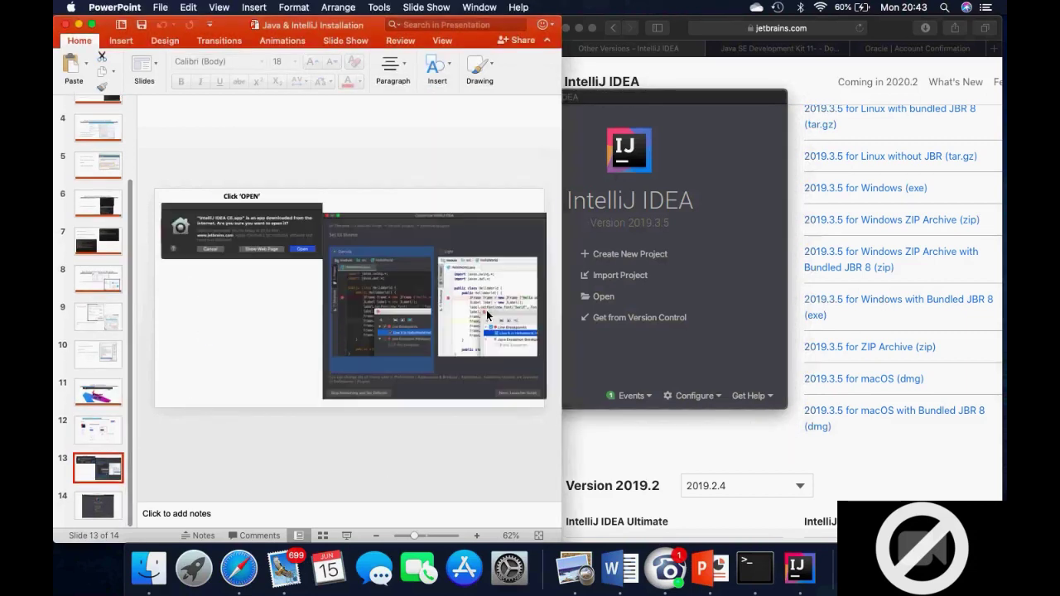